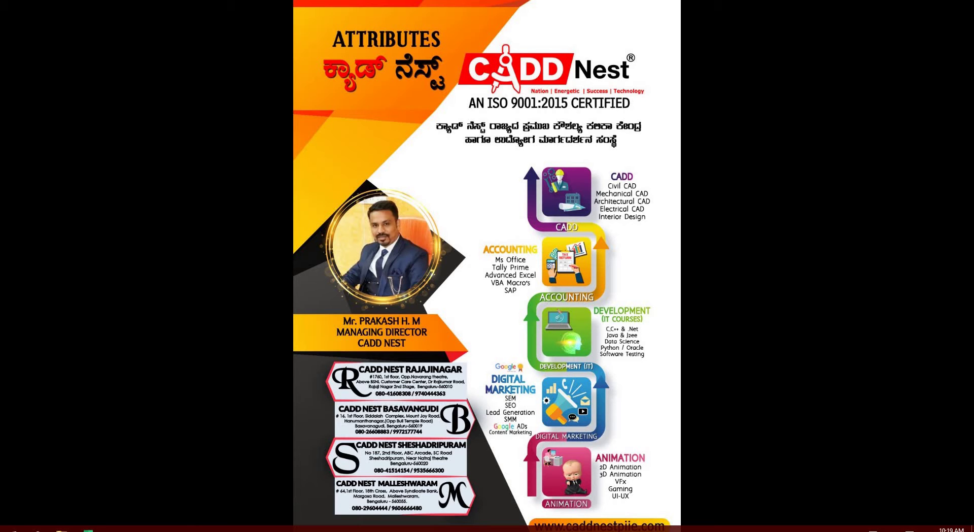
# Bring the Book1 workbook to the front to show the MAIN SHEET's empty course-by-month table
pyautogui.click(87, 528)
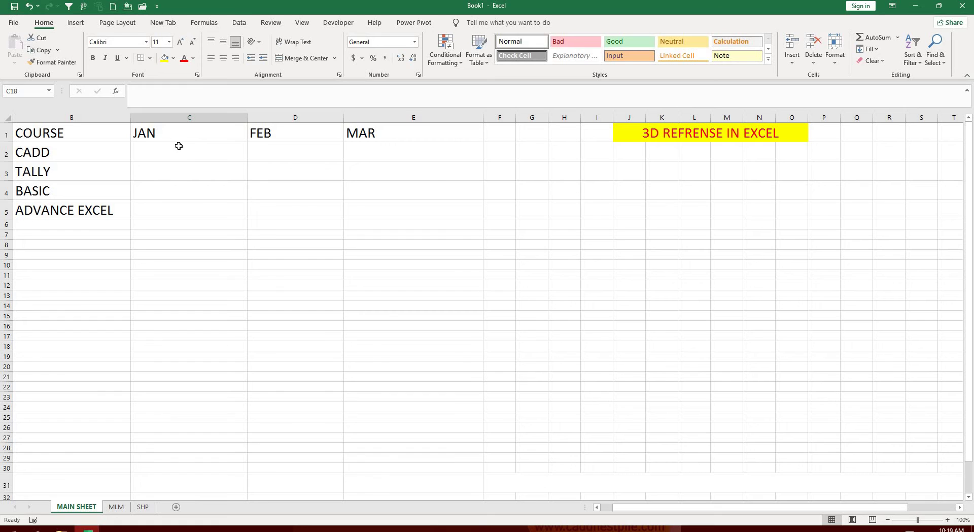
# Go over the empty JAN, FEB and MAR cells (C2:E5), then view the MLM and SHP sheets
pyautogui.moveTo(175, 148); pyautogui.dragTo(185, 206)
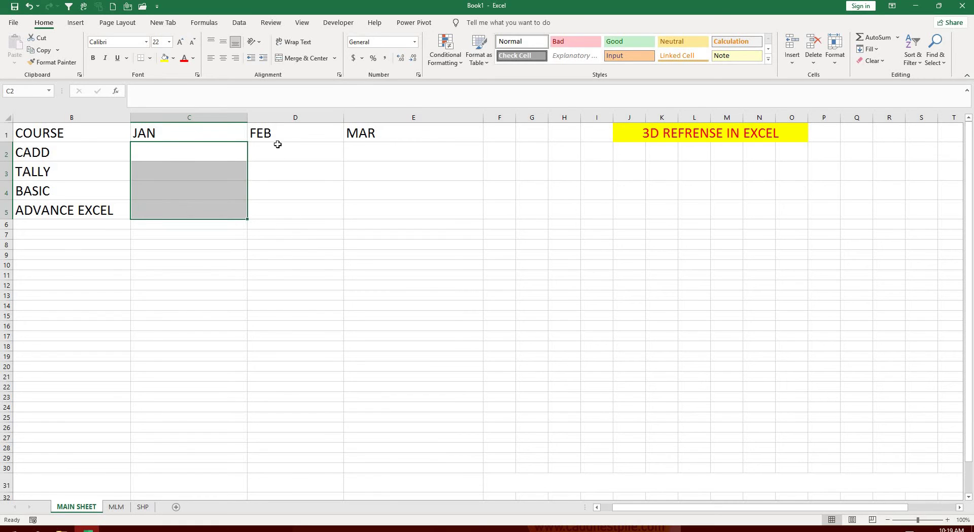
pyautogui.moveTo(276, 147); pyautogui.dragTo(282, 211)
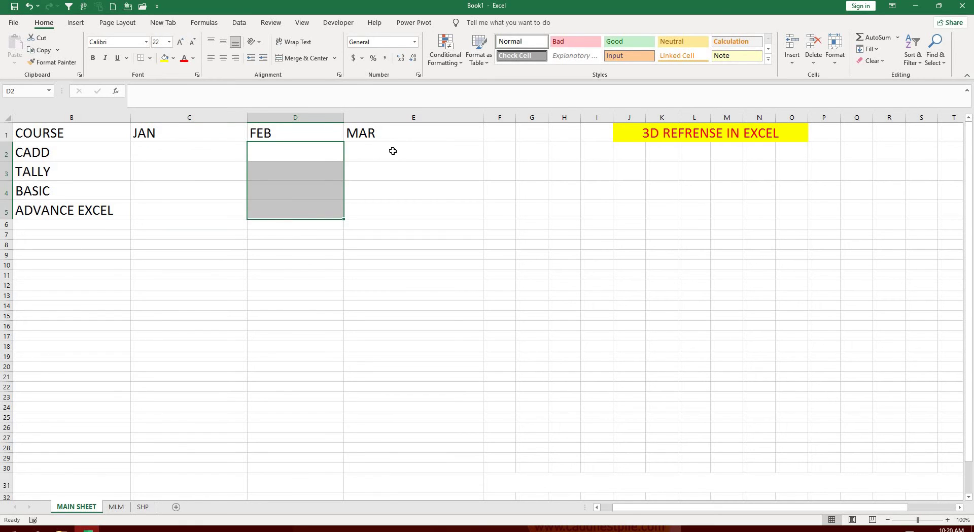
pyautogui.moveTo(391, 150); pyautogui.dragTo(397, 212)
pyautogui.click(537, 211)
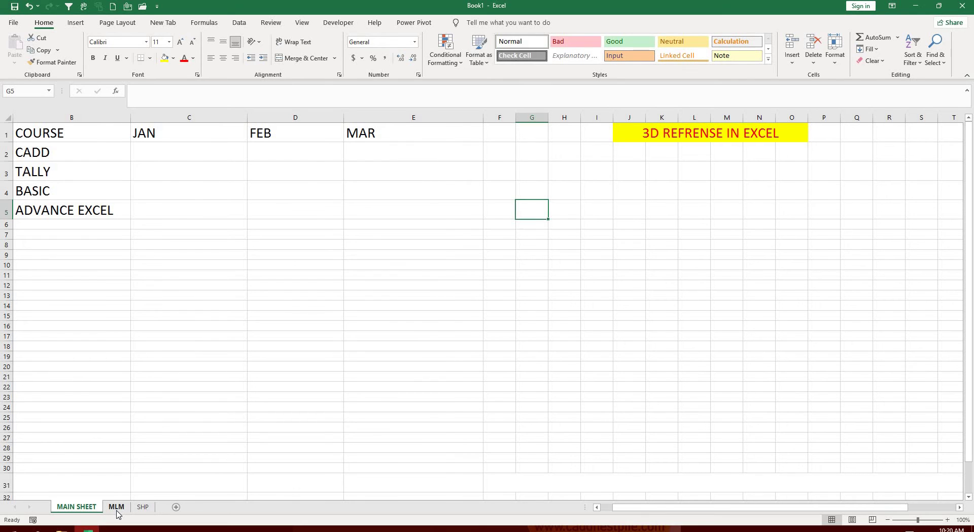
pyautogui.click(117, 511)
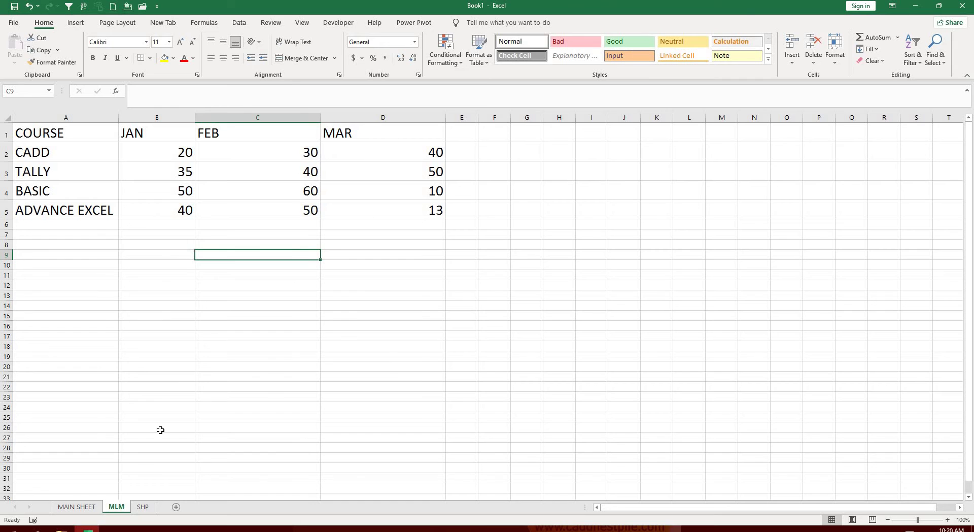
pyautogui.click(145, 511)
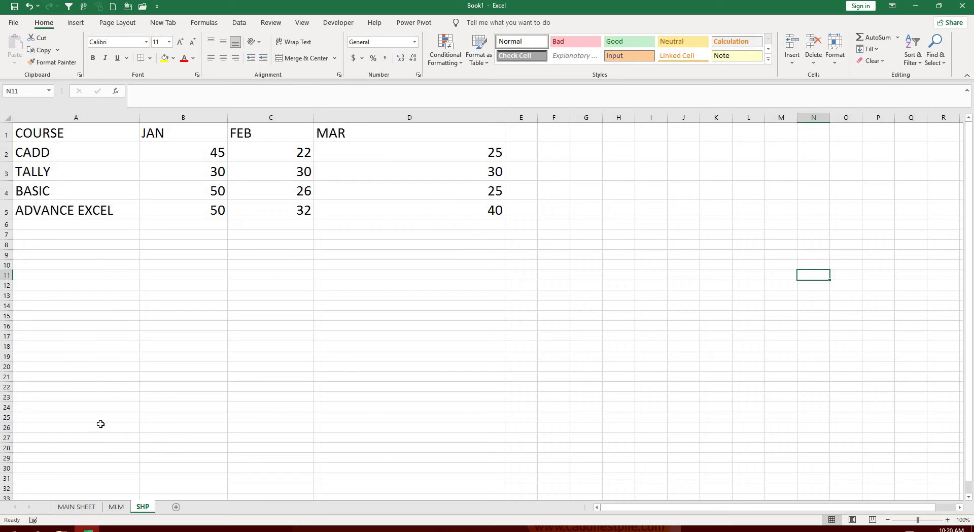
# On MAIN SHEET, enter =SUM(MLM:SHP!B2) in C2 for the CADD January total
pyautogui.click(76, 506)
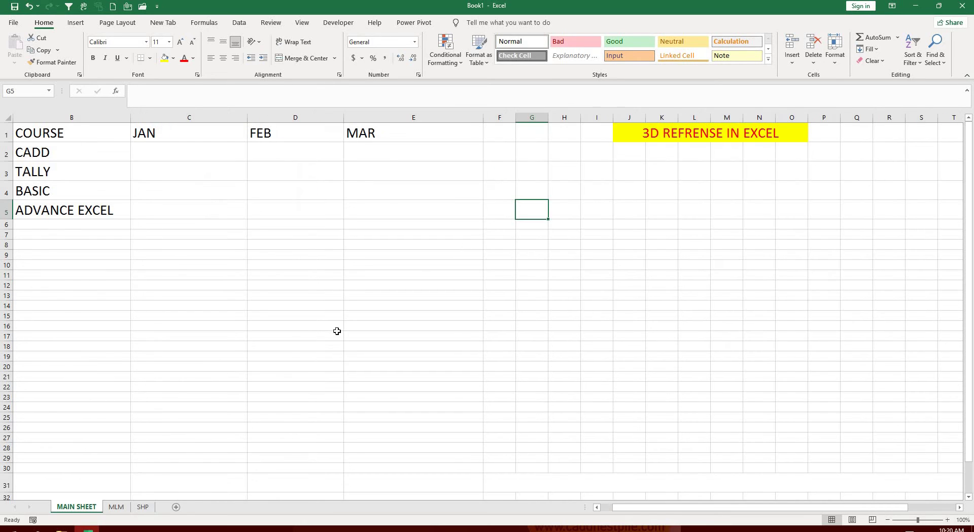
pyautogui.click(157, 150)
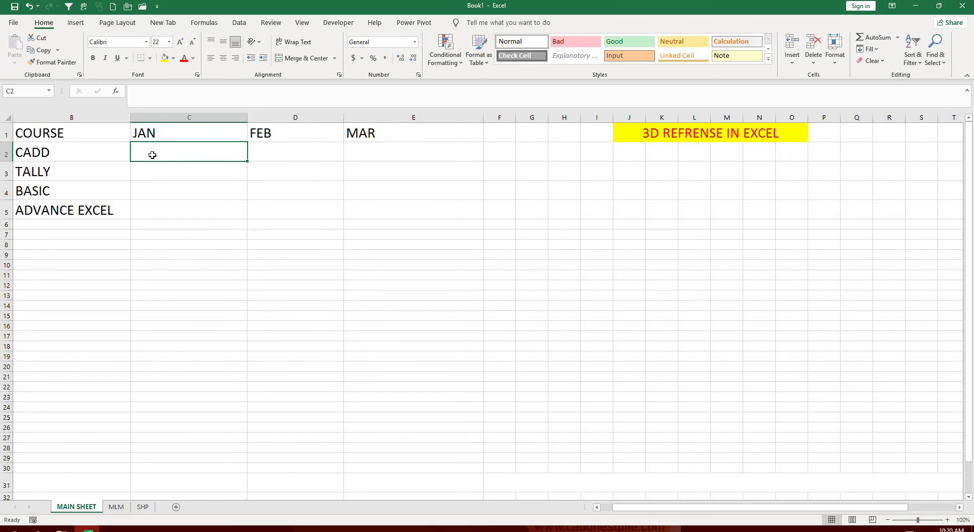
pyautogui.write('=')
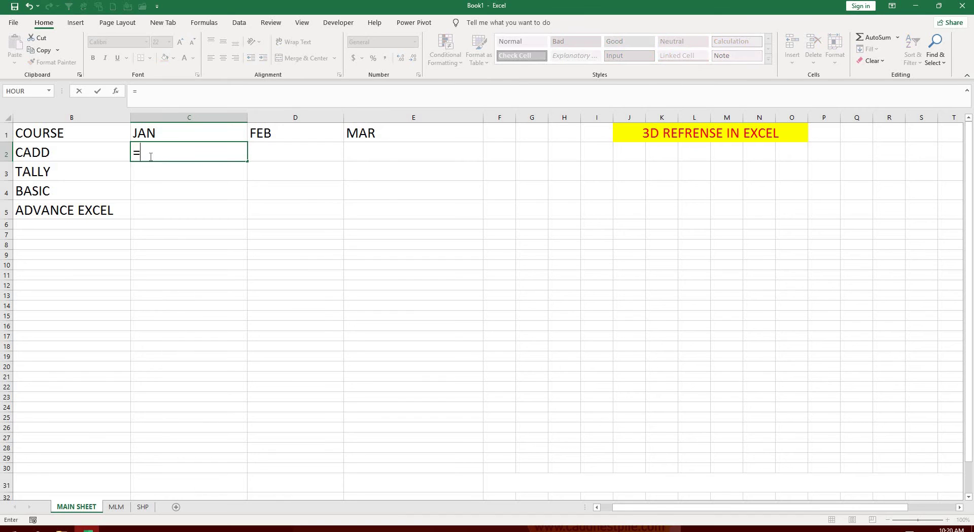
pyautogui.write('S')
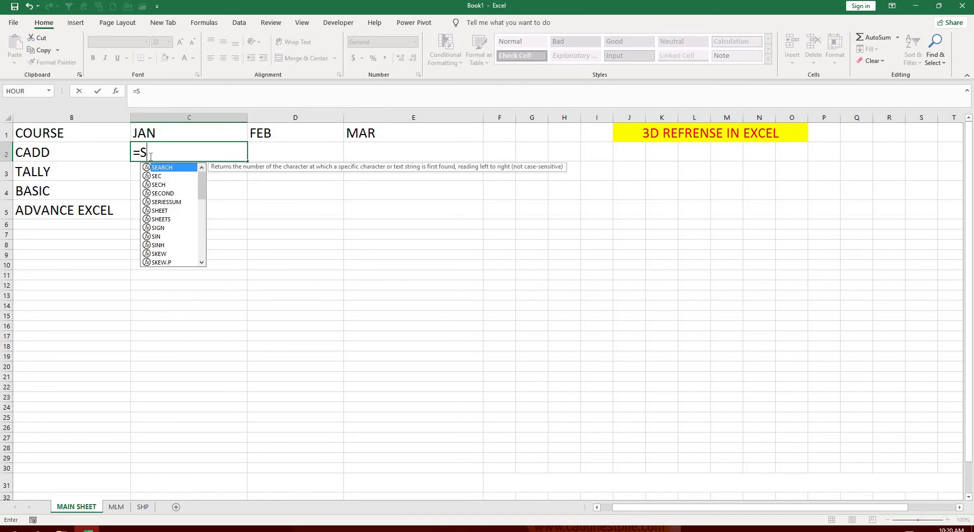
pyautogui.write('UM(')
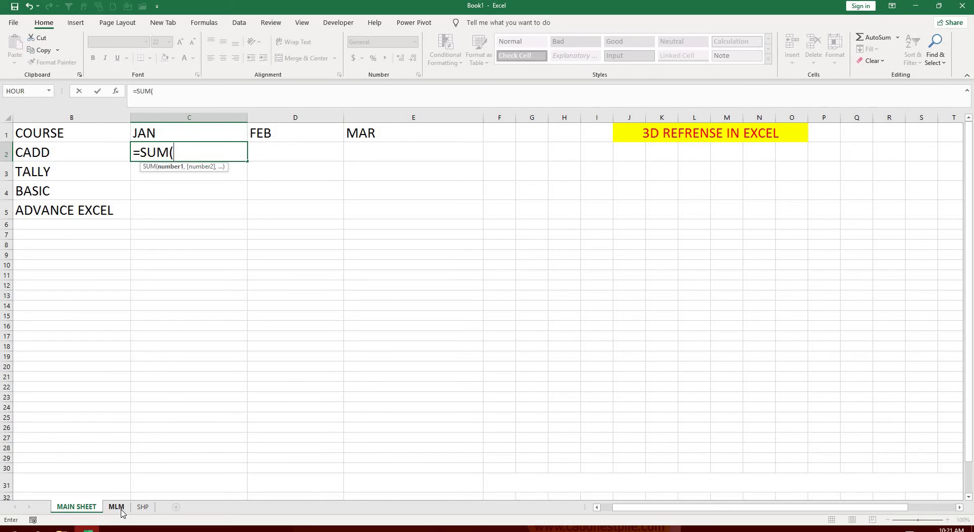
pyautogui.write('MLM:')
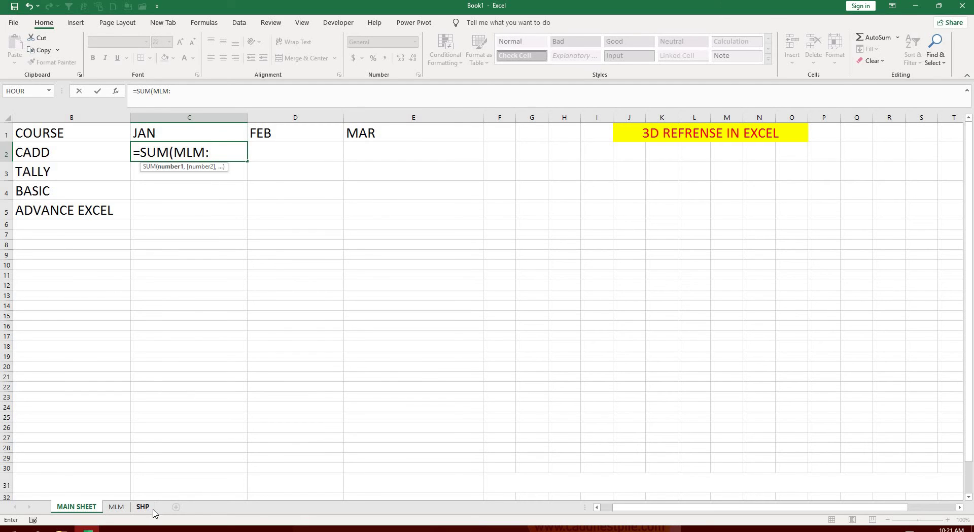
pyautogui.write('SHP')
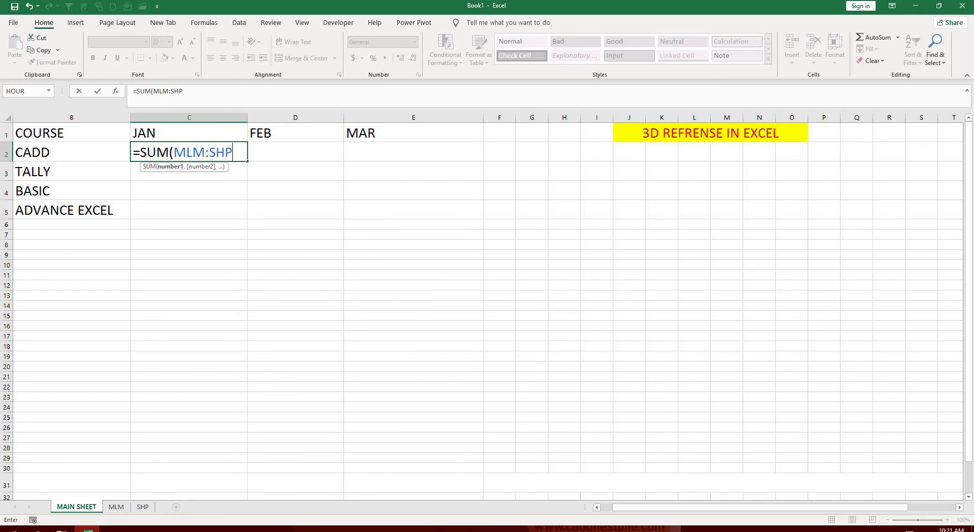
pyautogui.write('!')
pyautogui.click(167, 119)
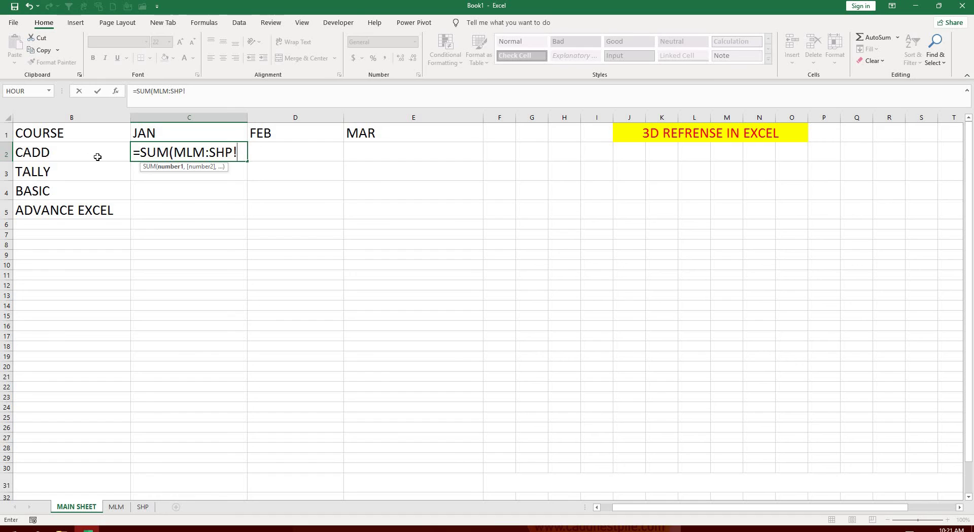
pyautogui.write('B2')
pyautogui.write(')')
# Confirm the formula showing 65 and compare it with CADD January's B2 on MLM and SHP (45)
pyautogui.press('Return')
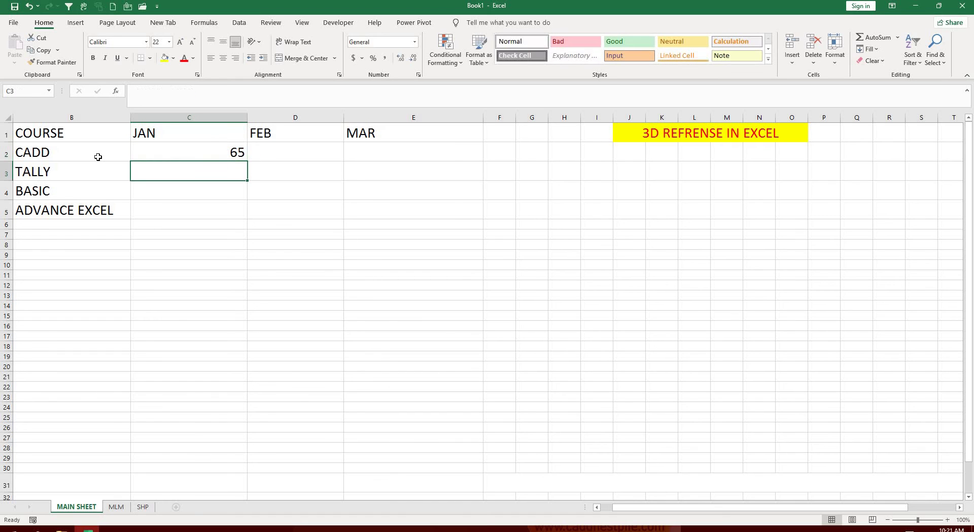
pyautogui.click(169, 155)
pyautogui.write('90')
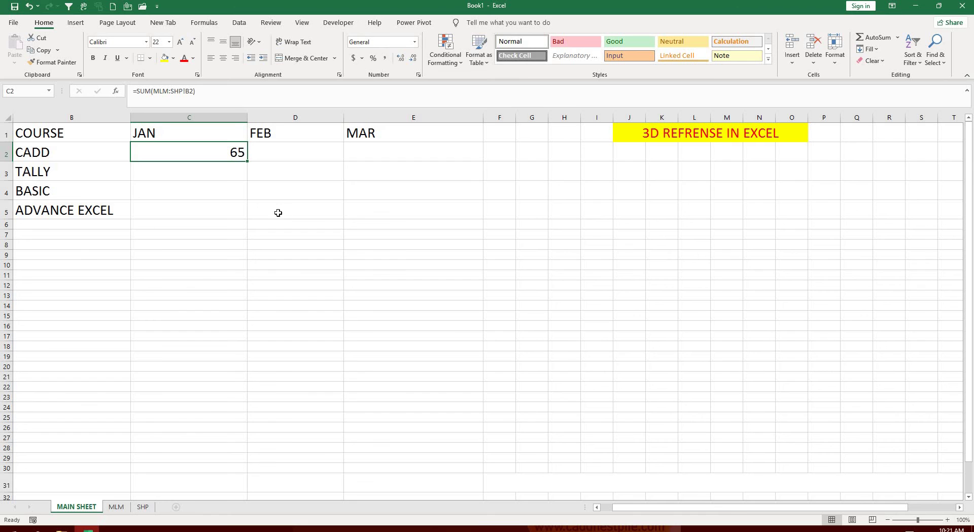
pyautogui.click(116, 506)
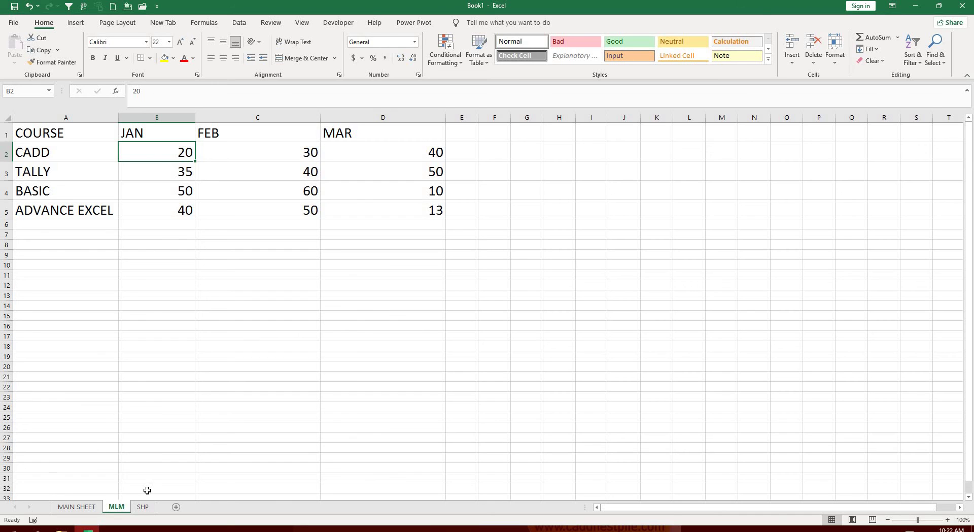
pyautogui.click(142, 506)
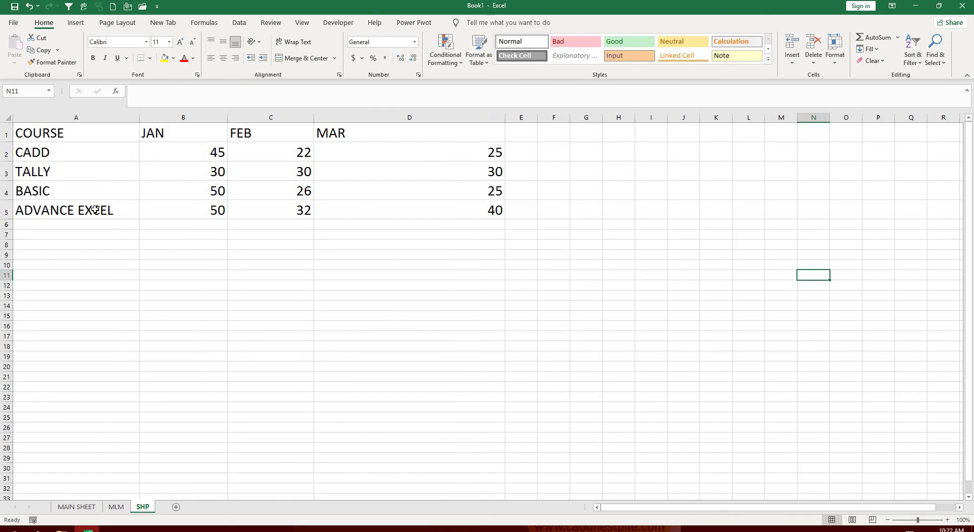
pyautogui.click(185, 152)
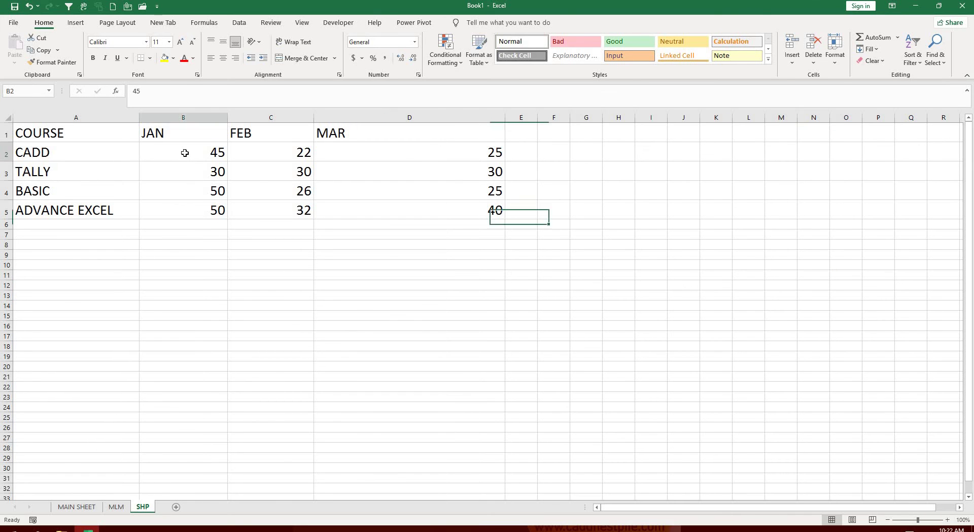
pyautogui.click(117, 507)
pyautogui.click(81, 506)
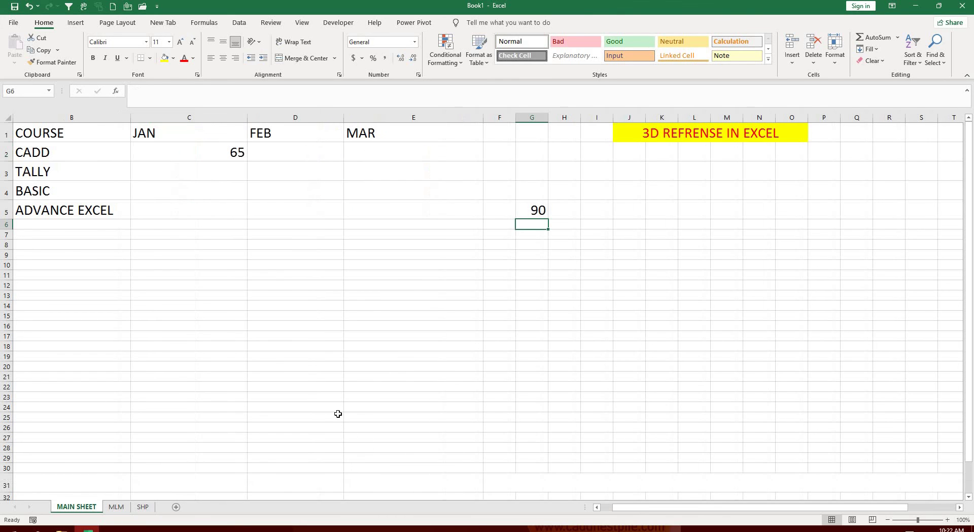
# Enter the scratch check =25+65 in G5, giving 90, then reselect C2
pyautogui.doubleClick(520, 214)
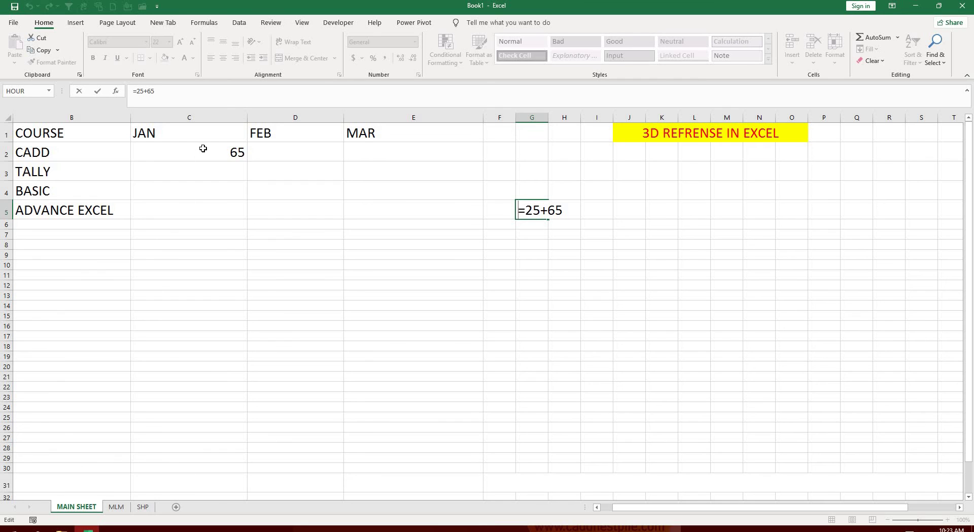
pyautogui.press('Return')
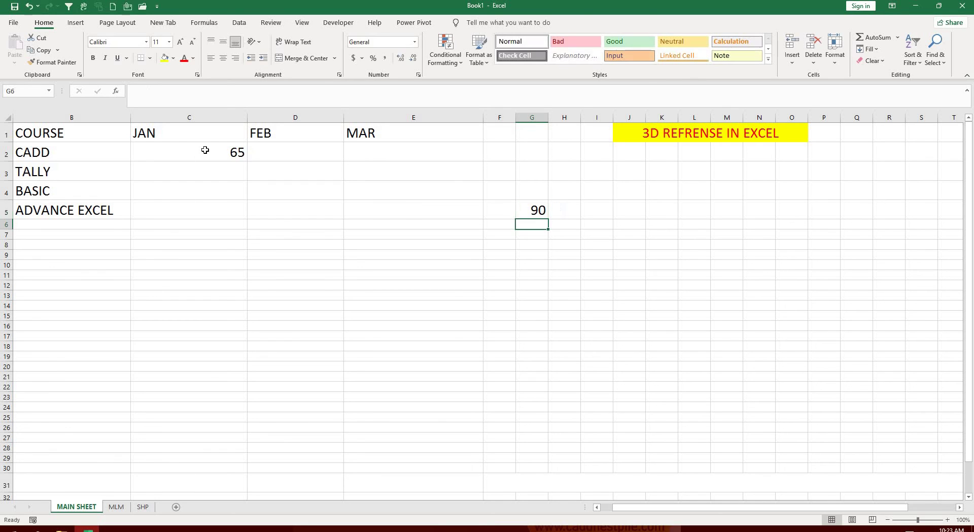
pyautogui.click(207, 151)
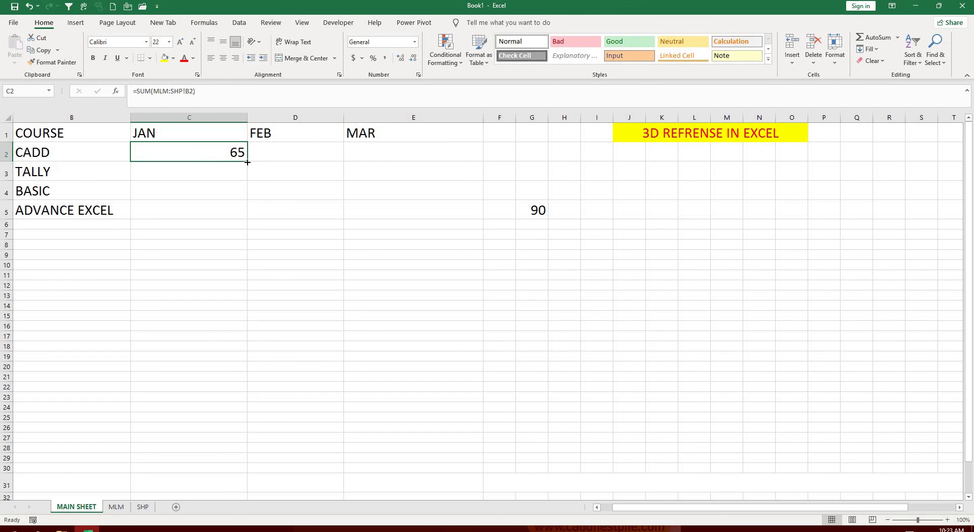
# Fill C2's 3D SUM formula down to C5 and across to column E, completing the JAN–MAR totals
pyautogui.moveTo(247, 162); pyautogui.dragTo(250, 215)
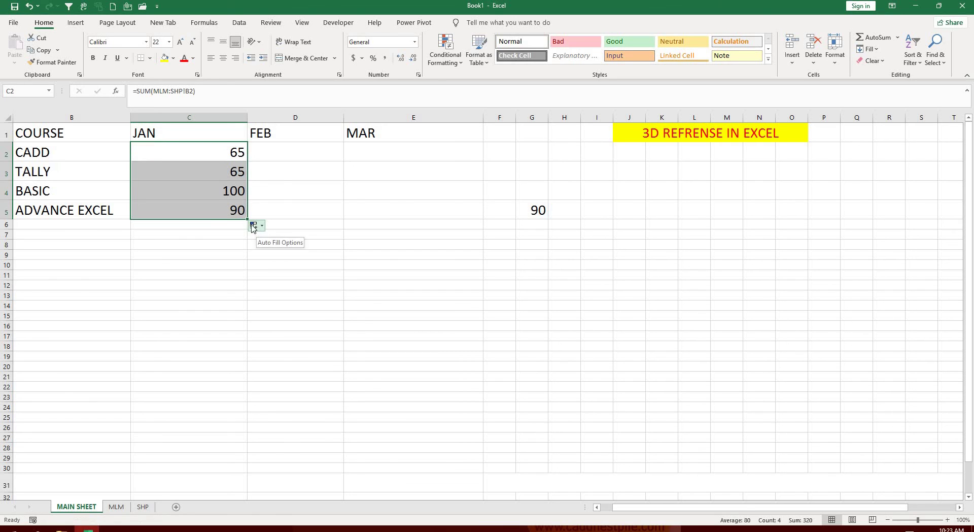
pyautogui.moveTo(323, 223); pyautogui.dragTo(425, 220)
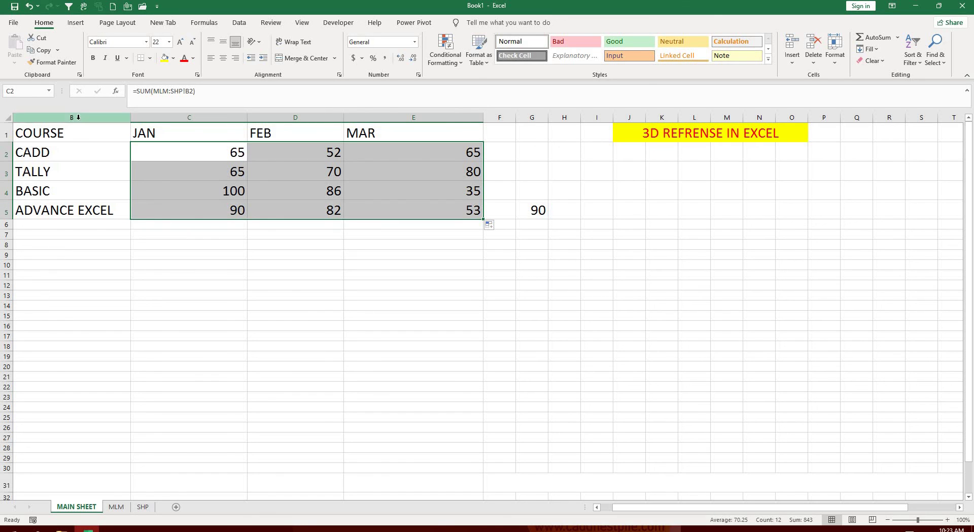
# Review the totals in B1:E5 and C3's formula against the MLM and SHP source sheets
pyautogui.click(60, 271)
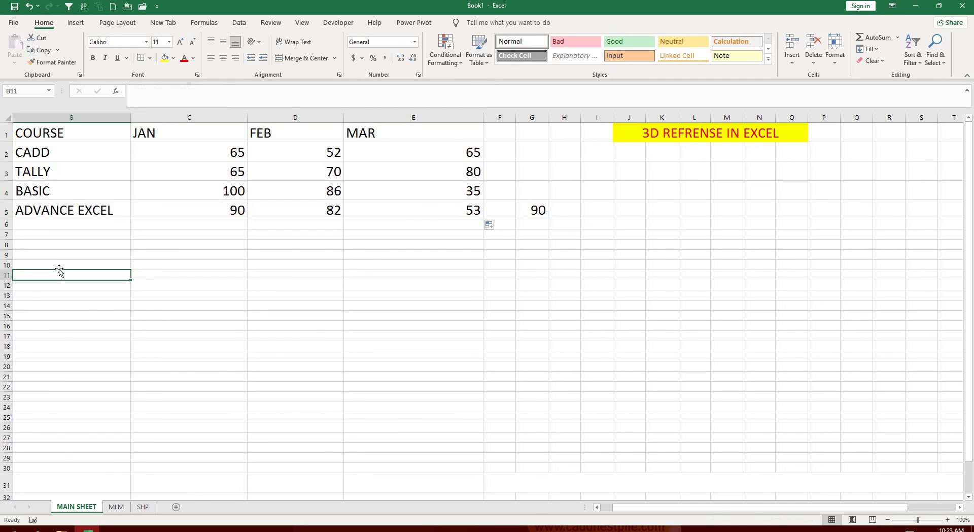
pyautogui.moveTo(27, 131); pyautogui.dragTo(360, 207)
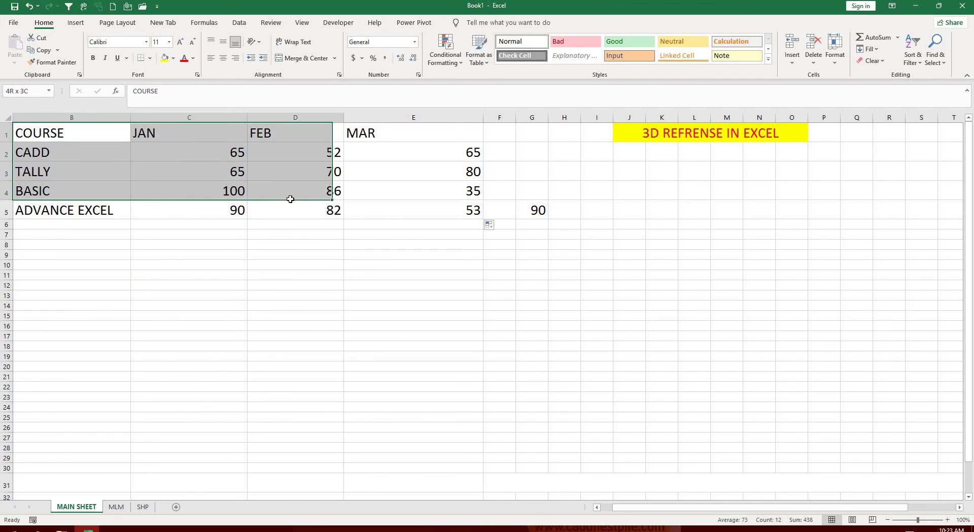
pyautogui.click(139, 167)
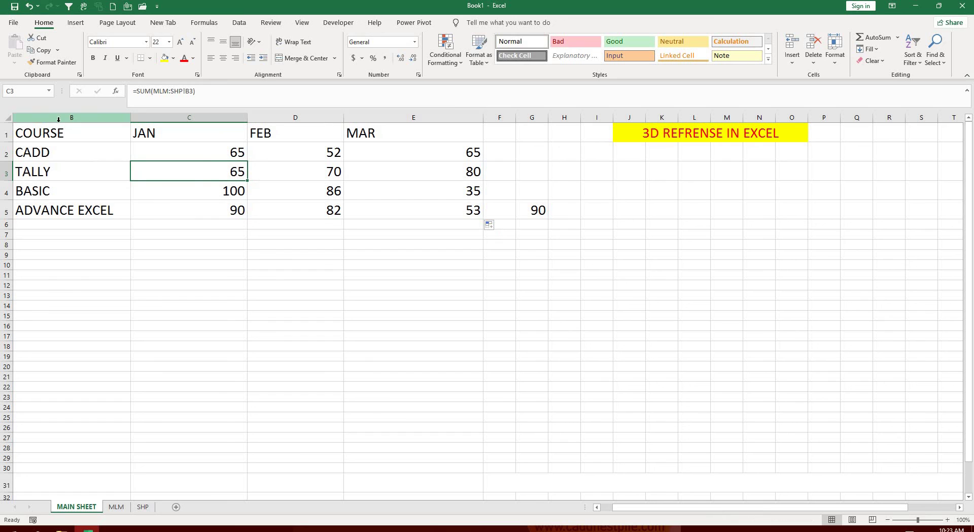
pyautogui.click(116, 507)
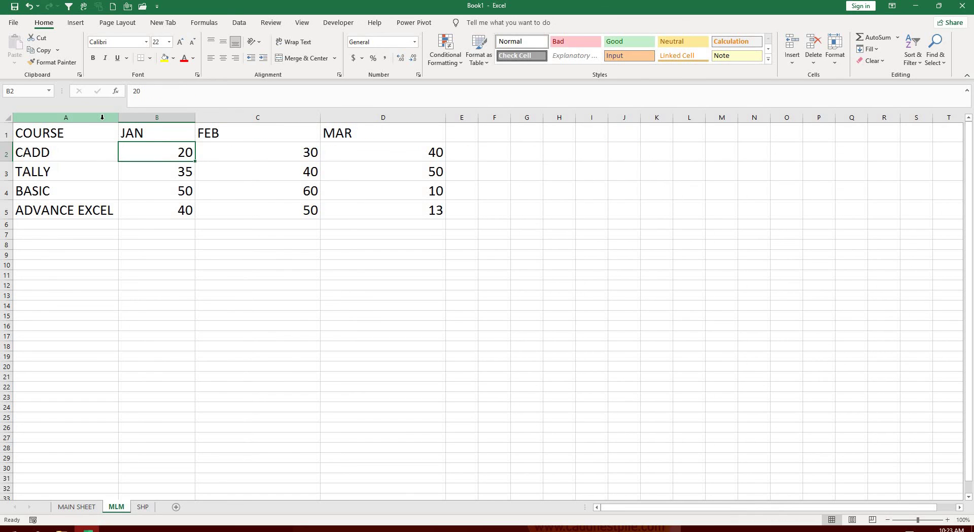
pyautogui.click(147, 509)
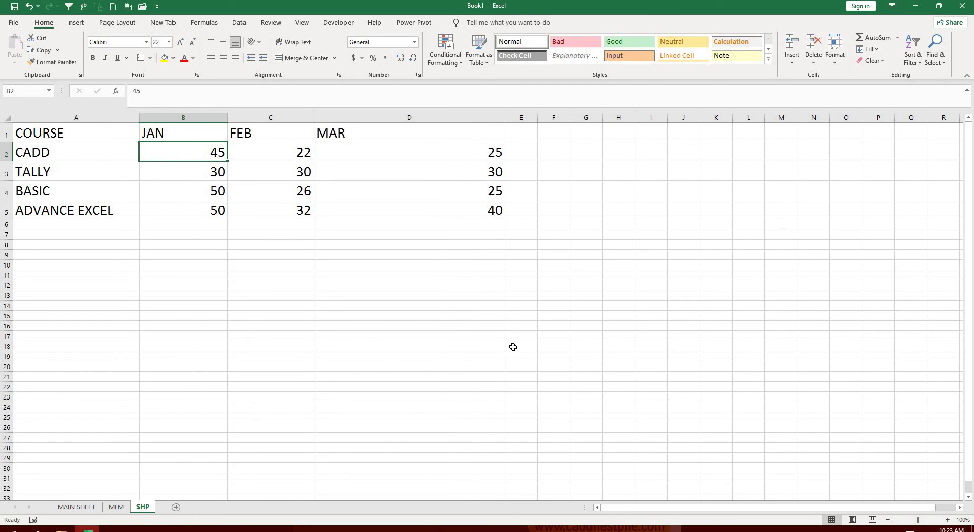